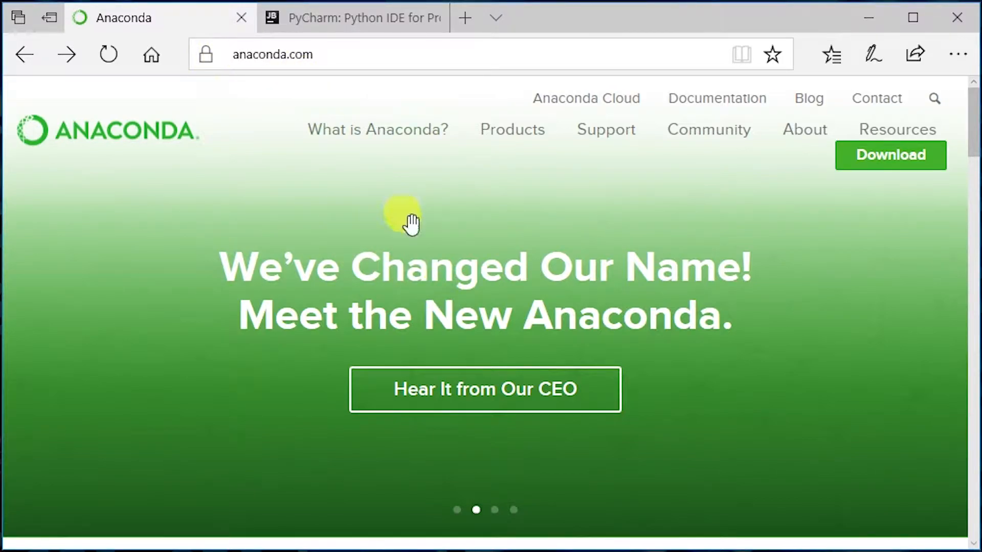
Open the Anaconda download page, choose the Windows platform and examine the 64-bit and 32-bit Python 3.6 installer options.
click(884, 165)
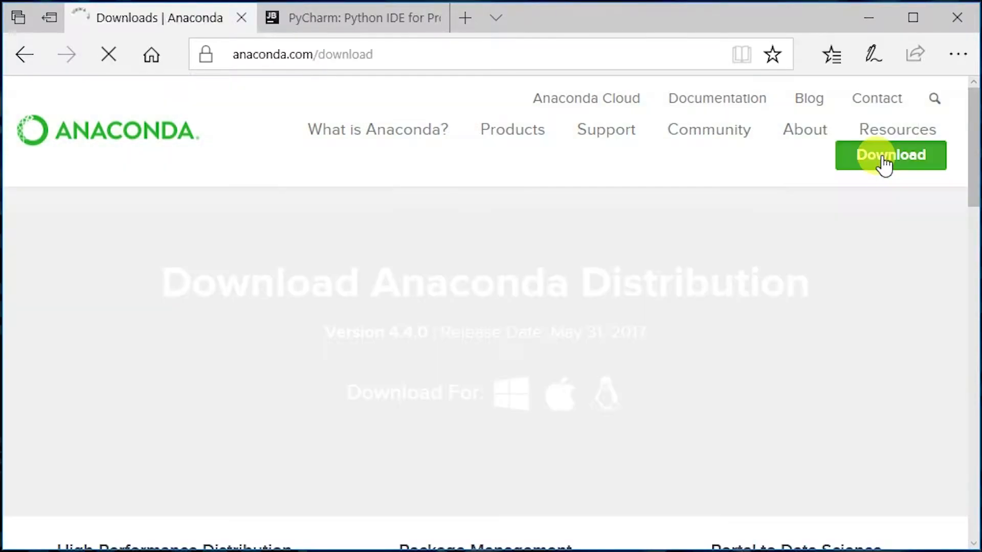
scroll(483, 232, down, 3)
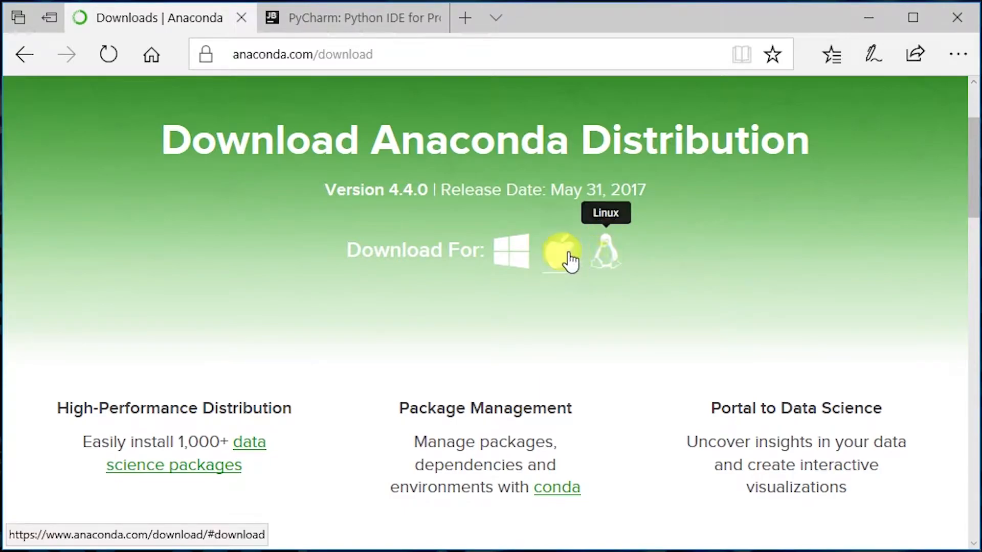
click(510, 257)
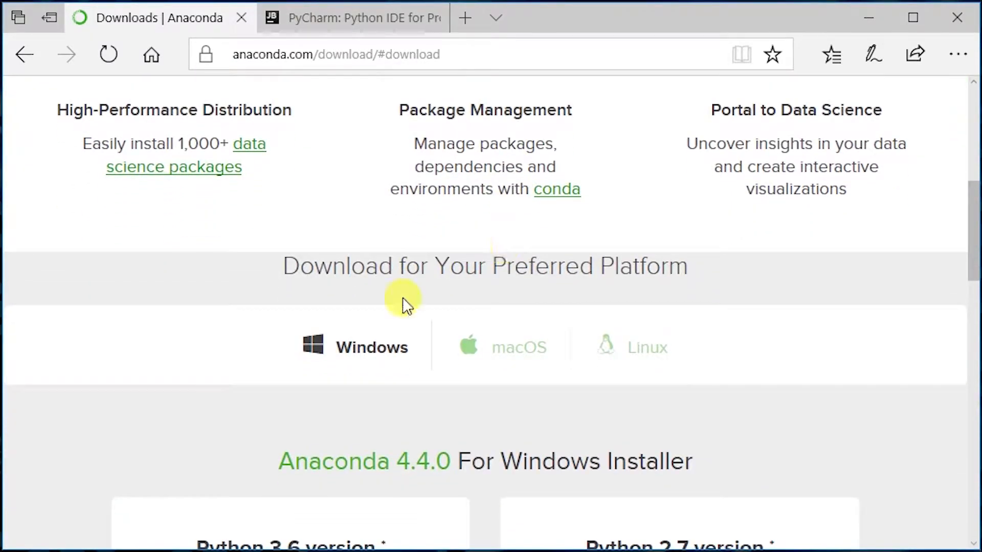
scroll(412, 284, down, 6)
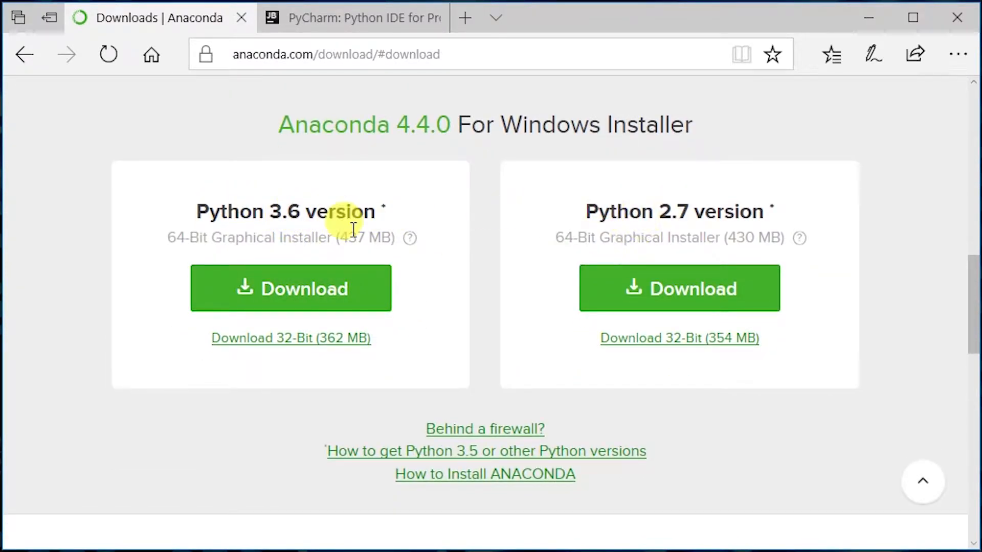
triple_click(318, 213)
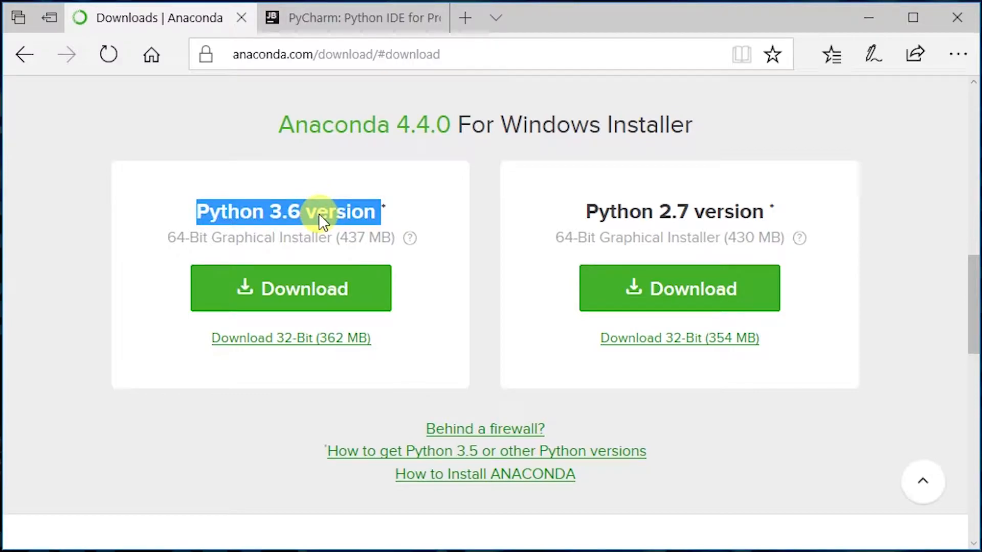
drag(169, 238, 210, 241)
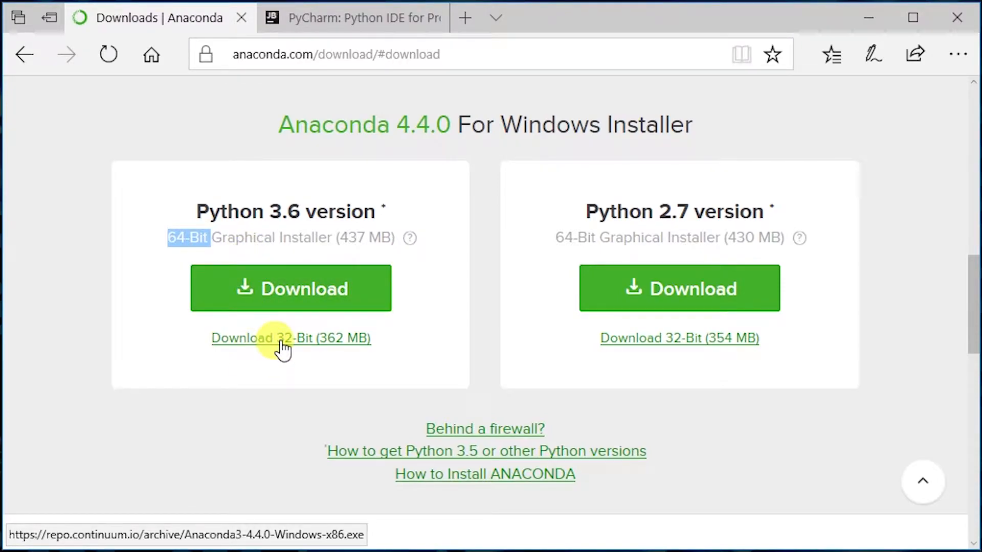
click(145, 337)
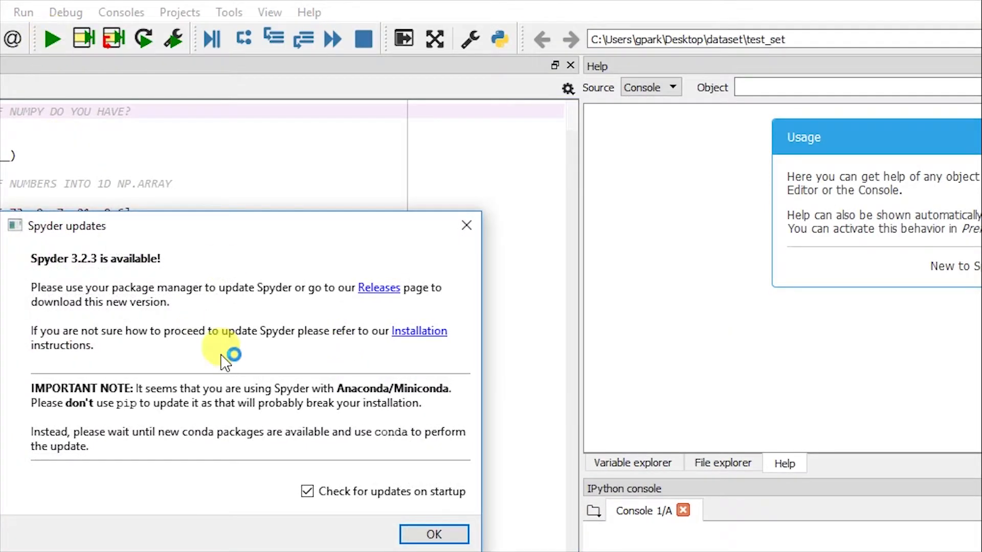
Switch to Spyder, dismiss its update notice and resize the window so the editor and console both fit on screen.
click(444, 534)
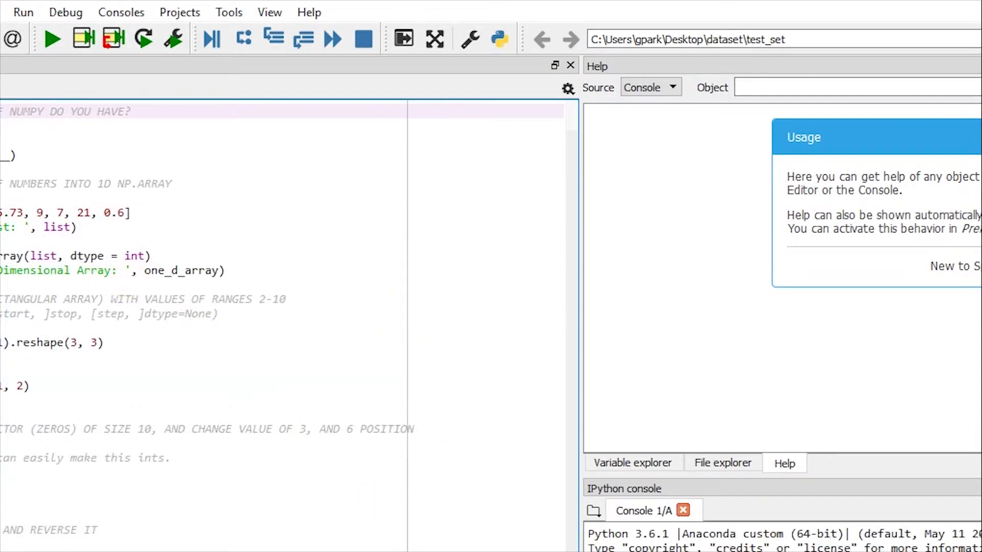
drag(0, 0, 321, 434)
drag(470, 445, 190, 51)
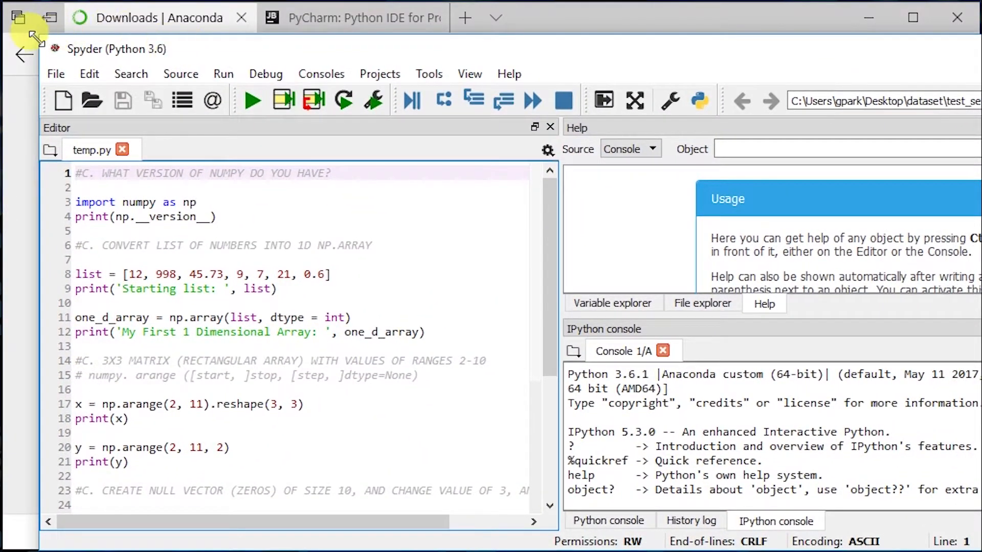
drag(36, 39, 254, 56)
drag(469, 72, 218, 35)
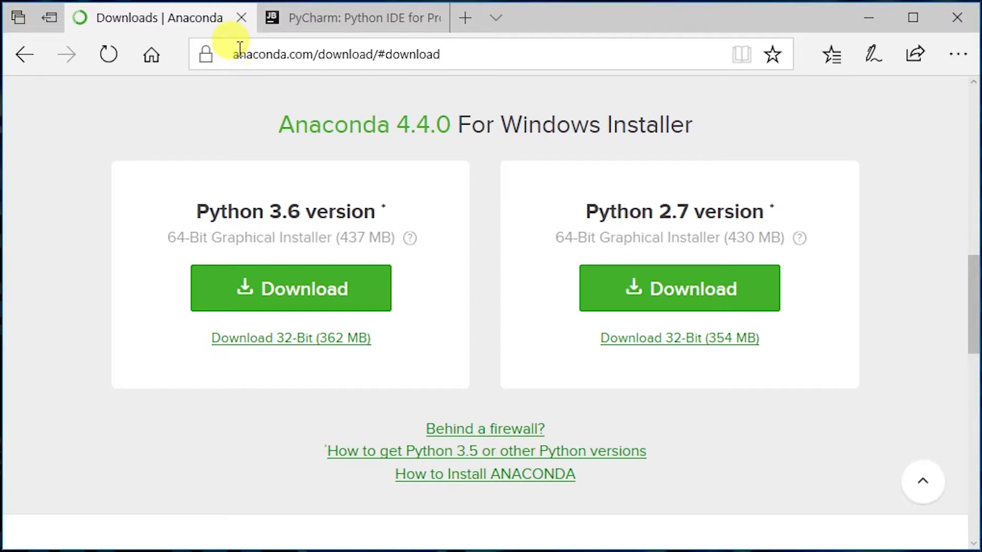
Close the Anaconda downloads page and highlight the web address of the JetBrains PyCharm page.
click(242, 18)
mouse_move(269, 145)
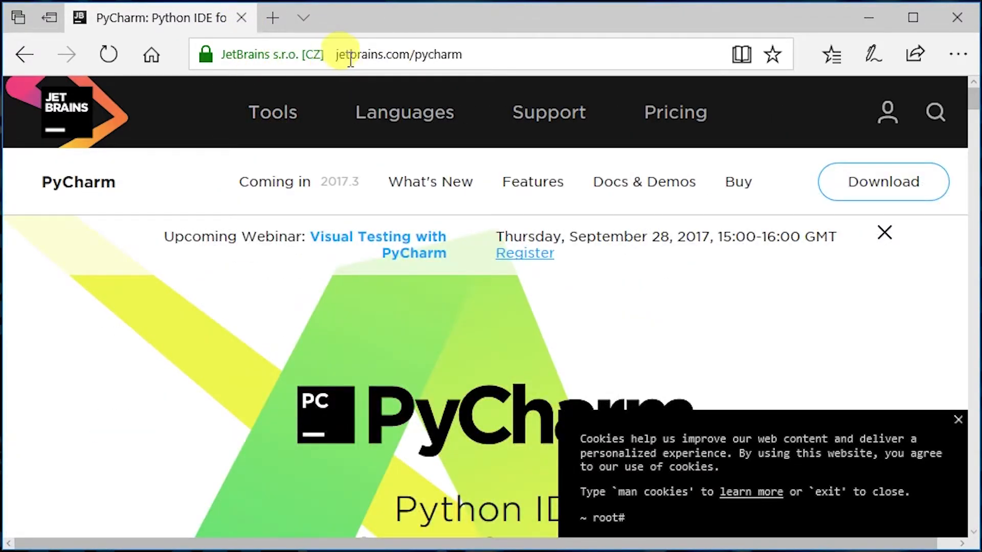
drag(465, 54, 234, 53)
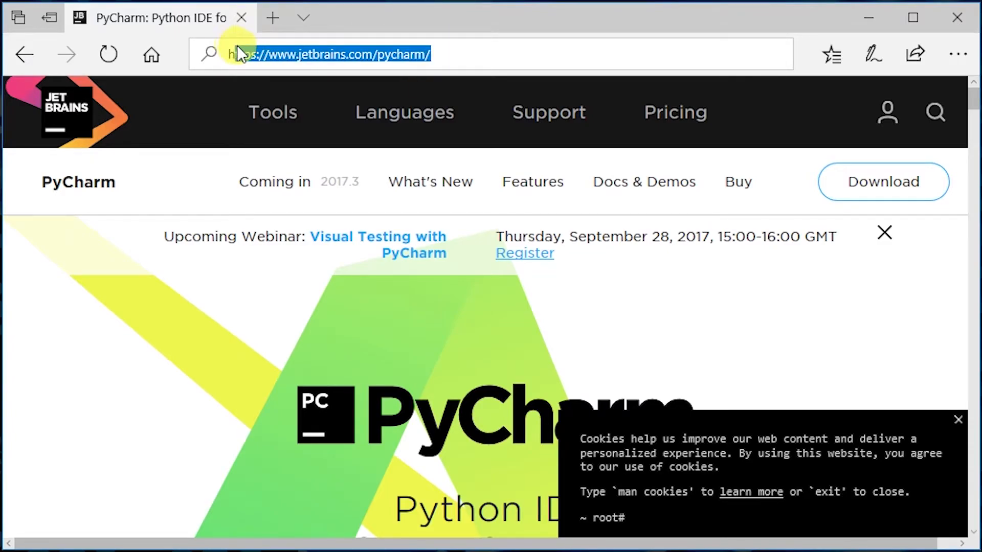
mouse_move(353, 102)
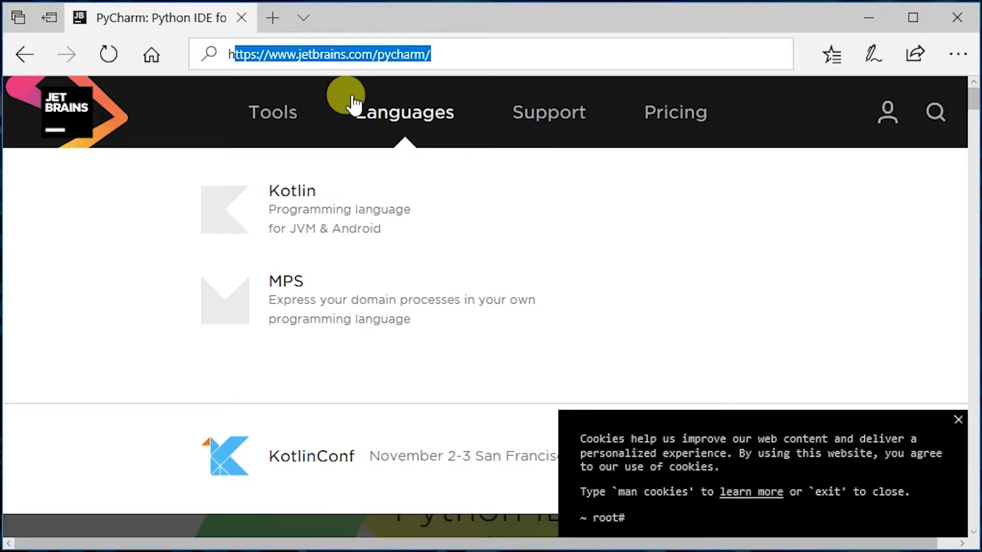
click(454, 54)
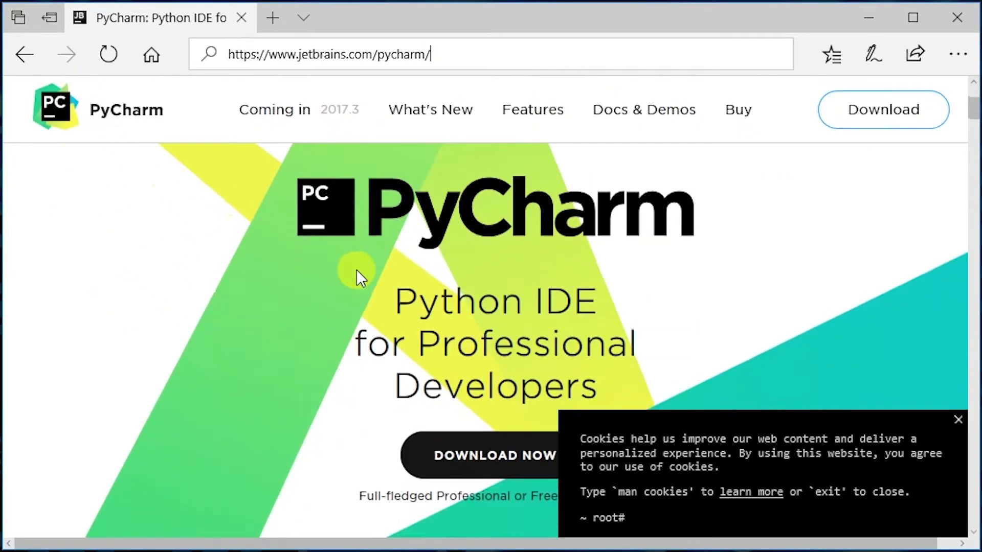
Open the PyCharm download page for Windows and examine the Professional and Community edition downloads.
scroll(477, 259, down, 3)
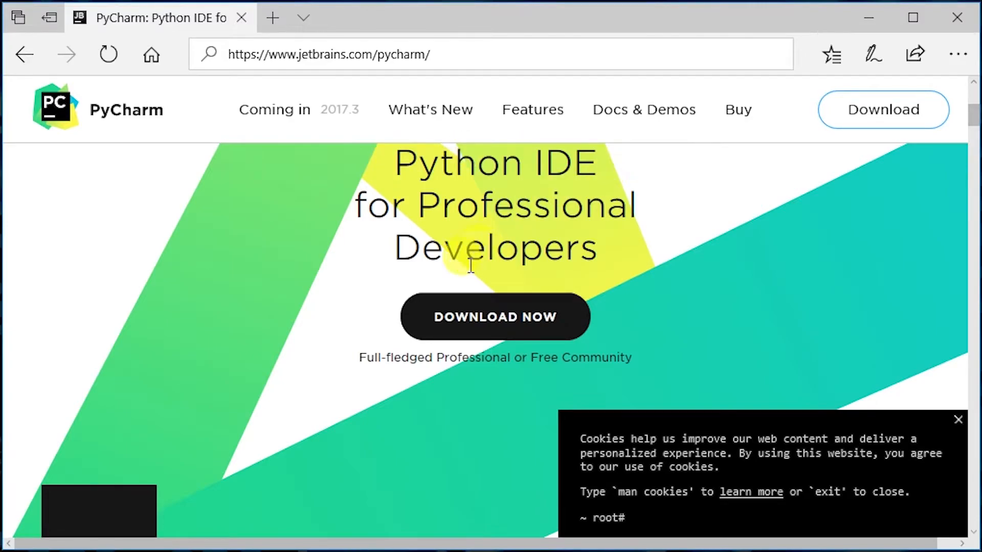
click(484, 317)
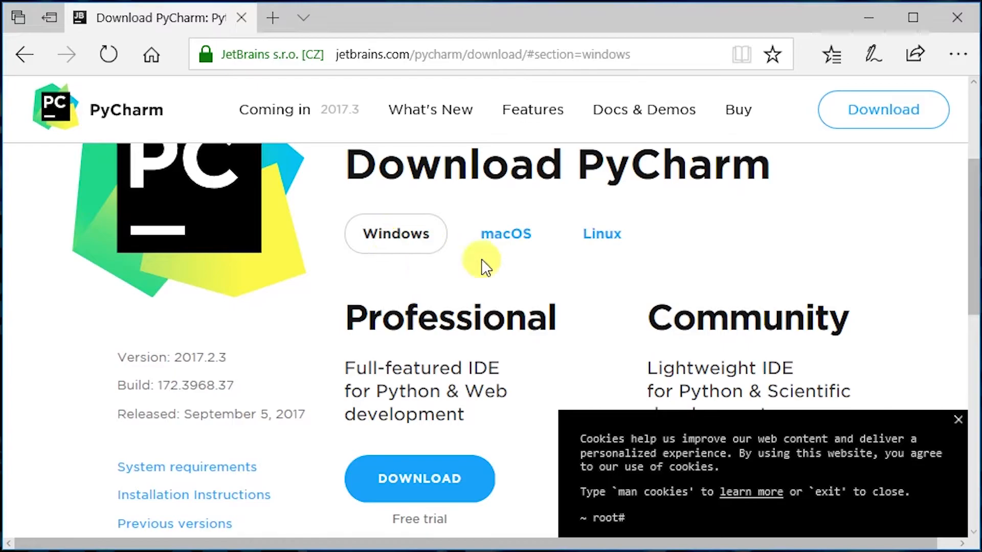
scroll(517, 300, down, 2)
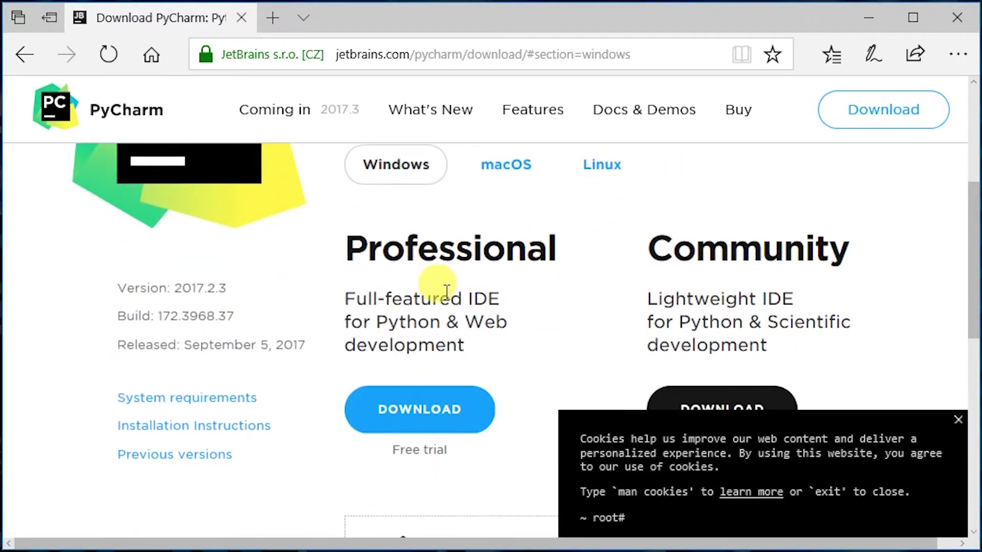
scroll(716, 276, down, 2)
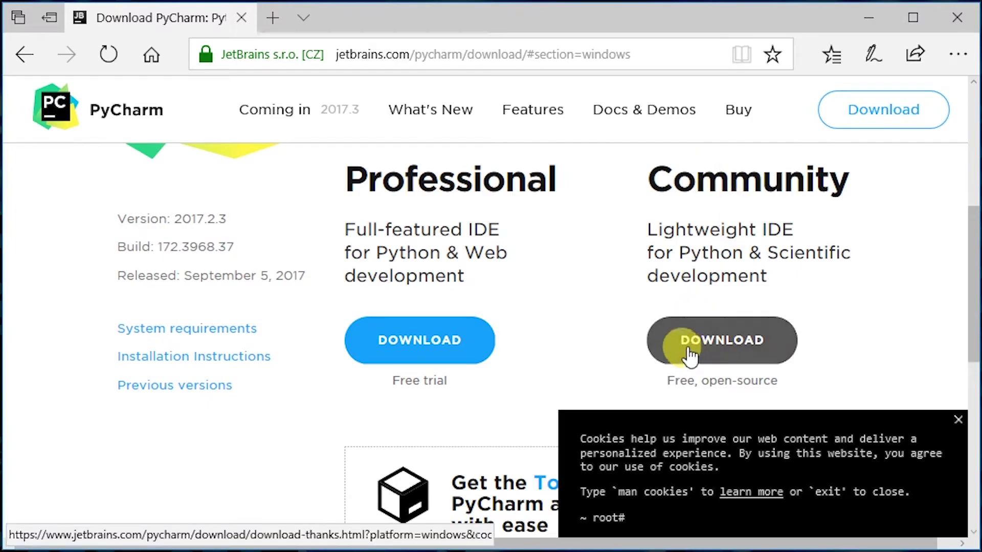
scroll(608, 322, down, 1)
scroll(573, 276, up, 1)
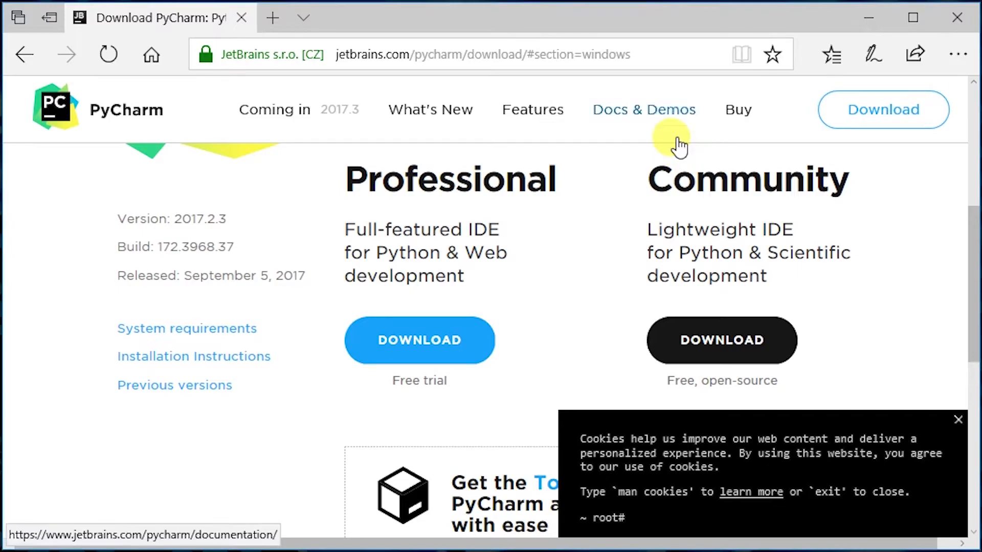
Switch from the browser to PyCharm and close the open numpy project, placing the welcome window fully in view.
click(964, 31)
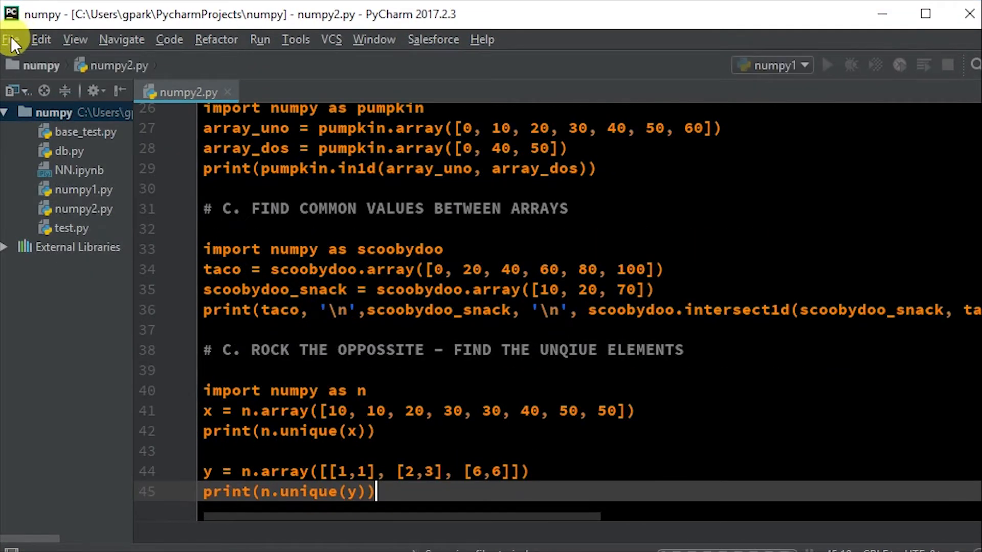
click(11, 38)
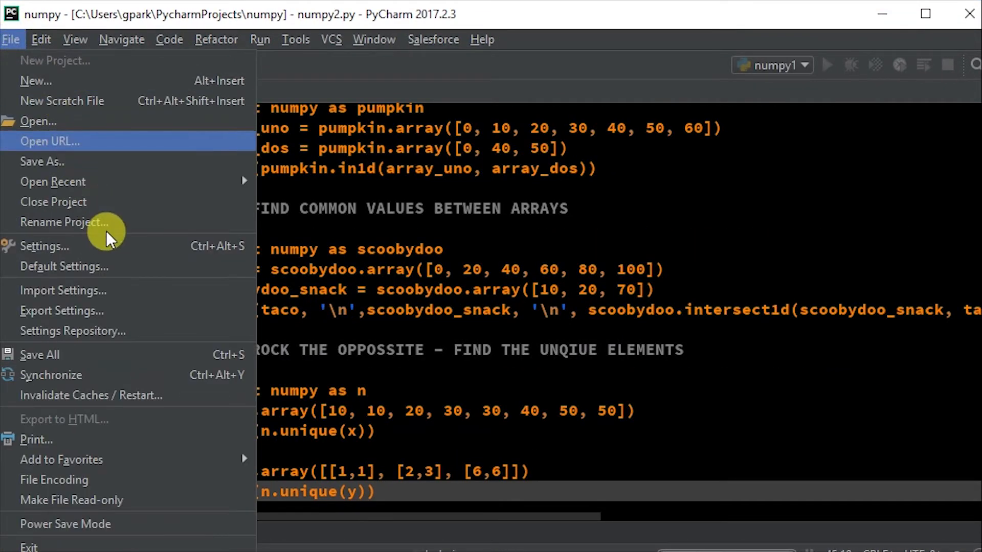
click(79, 207)
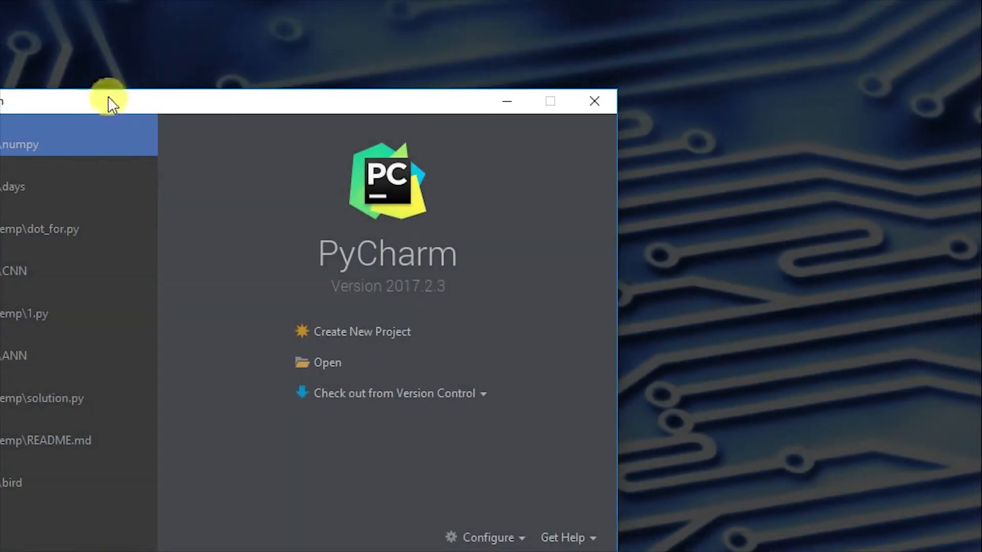
drag(105, 99, 276, 34)
Remove the bird, README, solution, ANN and 1 entries from the recent projects list.
click(312, 405)
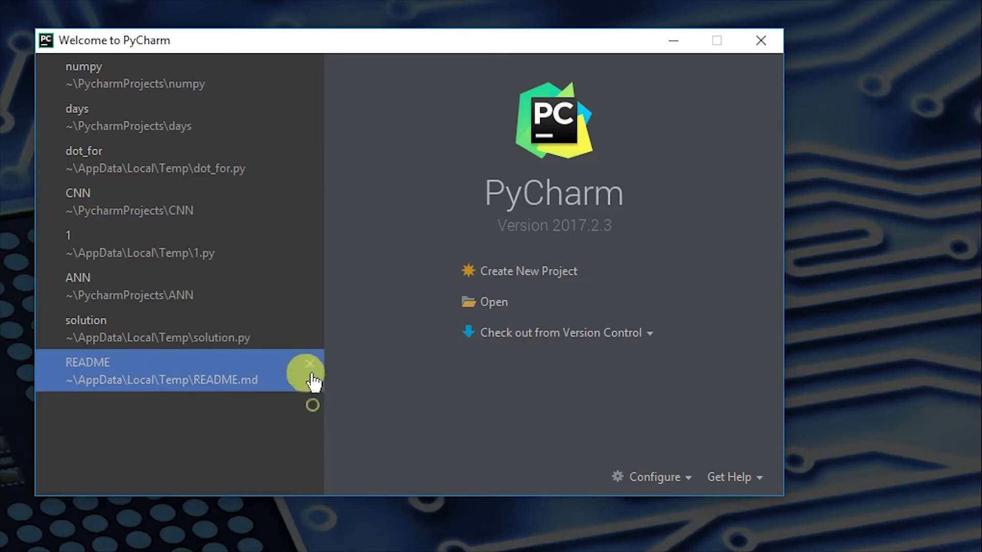
click(312, 378)
click(312, 332)
click(311, 280)
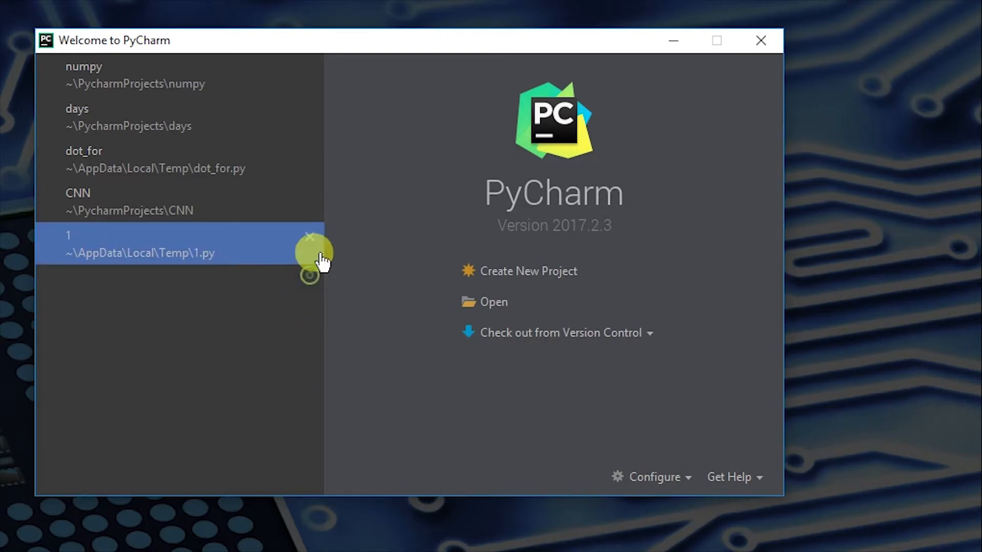
click(314, 244)
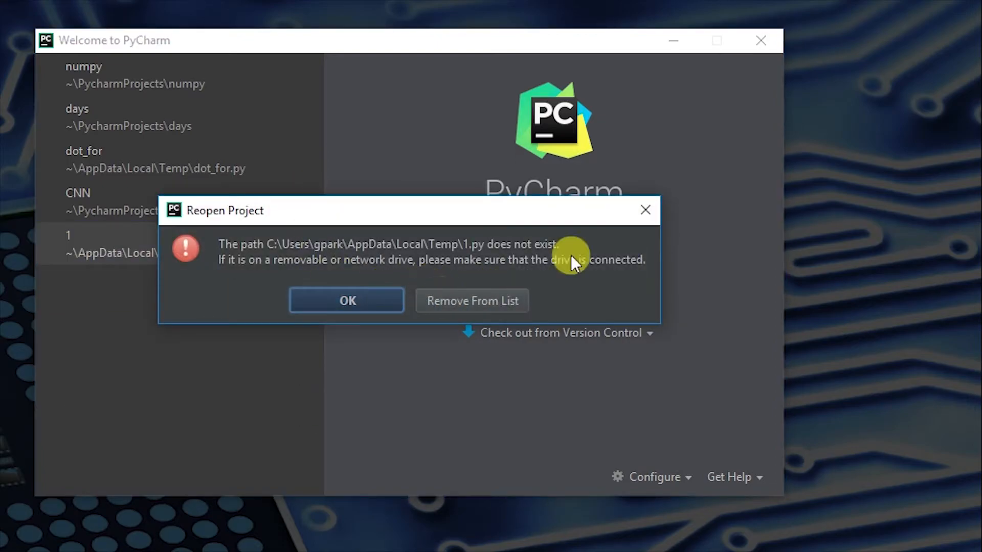
click(645, 210)
click(314, 235)
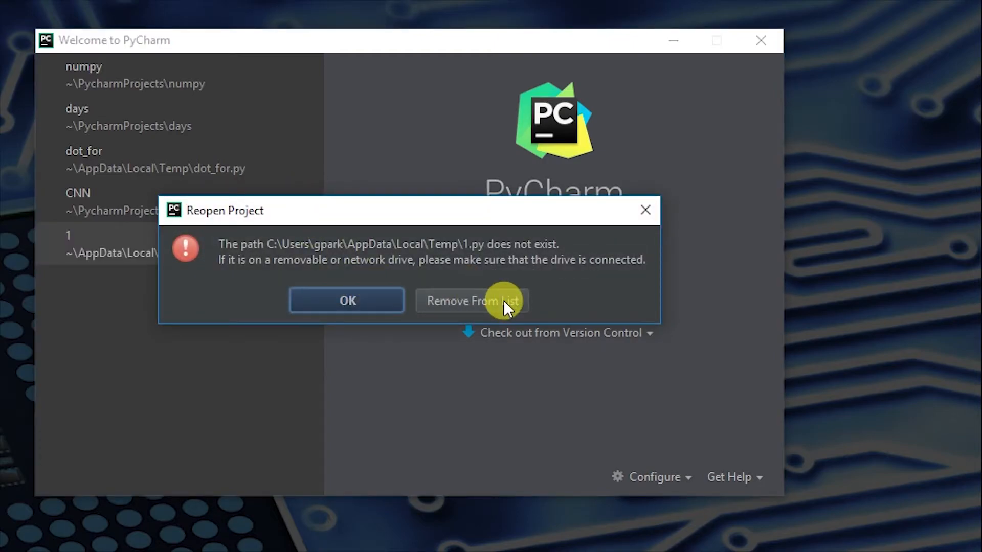
click(457, 305)
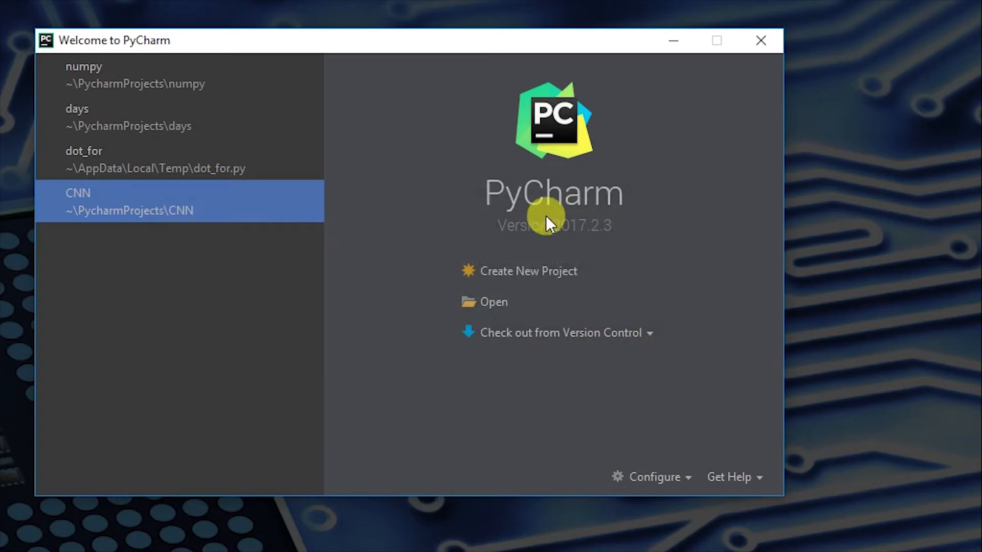
Open the default settings from the PyCharm welcome window and reposition the settings window in view.
drag(445, 48, 472, 45)
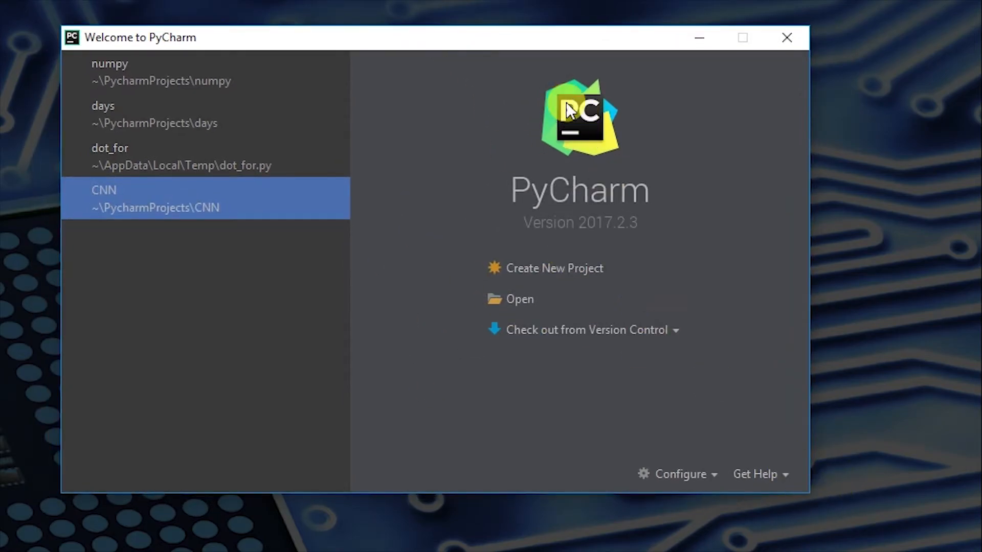
drag(515, 34, 495, 30)
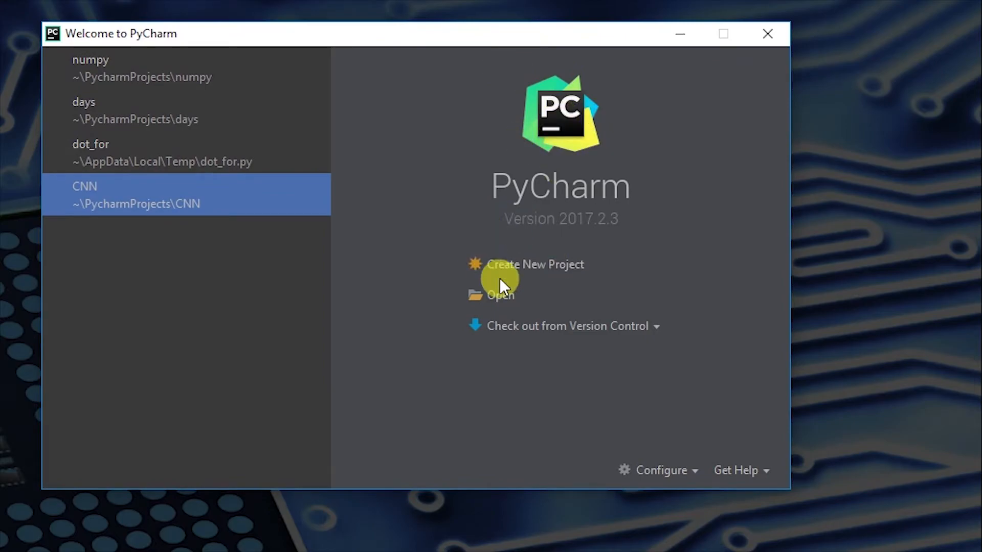
click(661, 471)
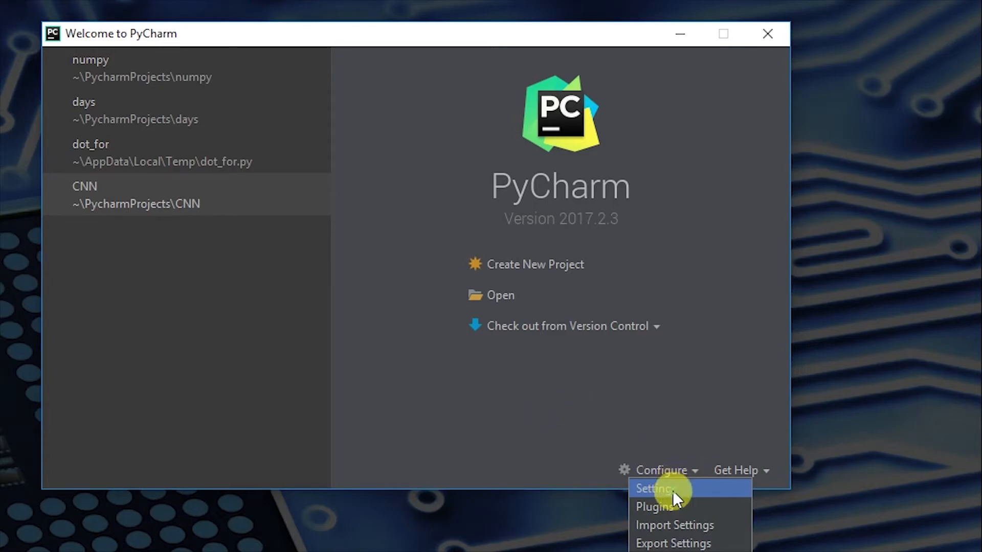
click(659, 488)
drag(194, 2, 691, 24)
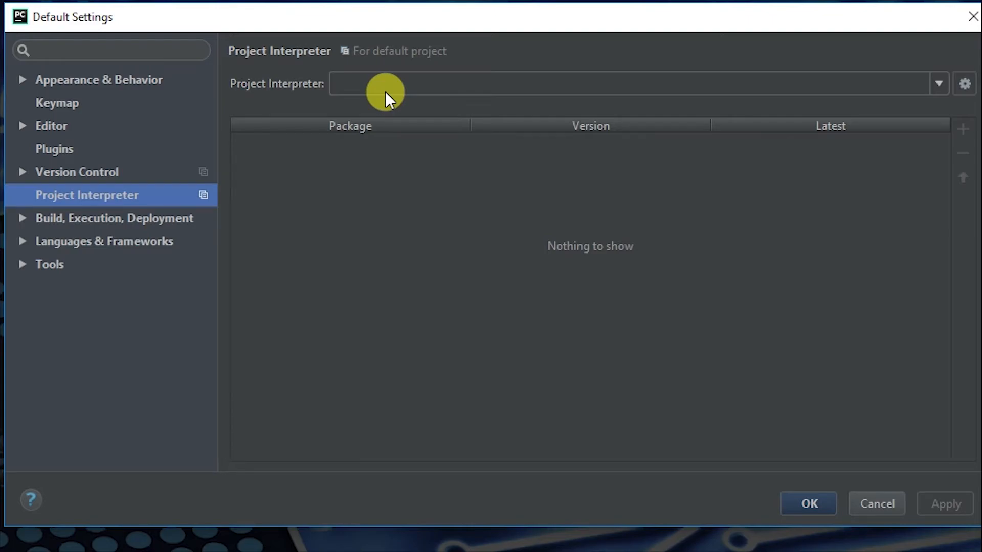
Set the default project interpreter to 3.6.1 (C:\Anaconda3\python.exe) and look through its installed packages.
click(940, 85)
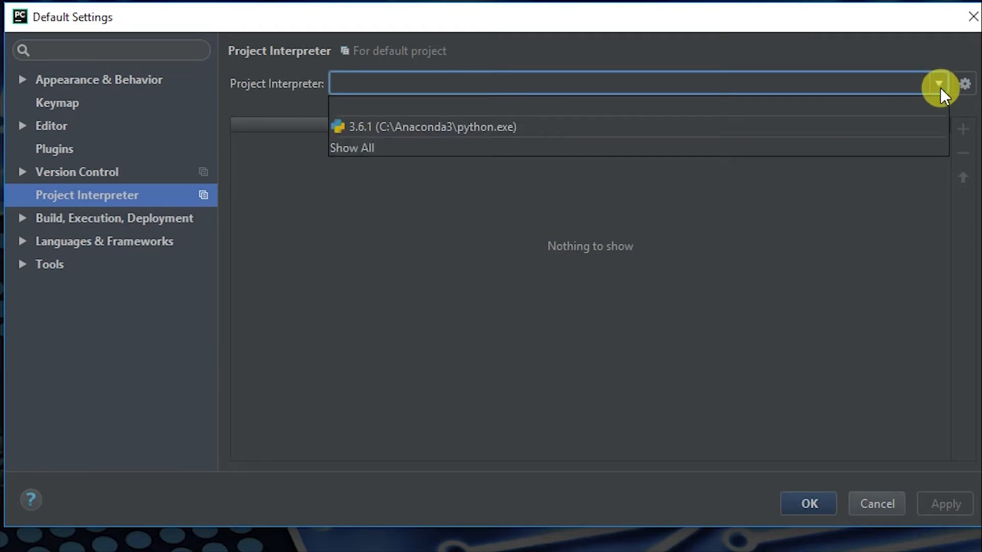
click(786, 126)
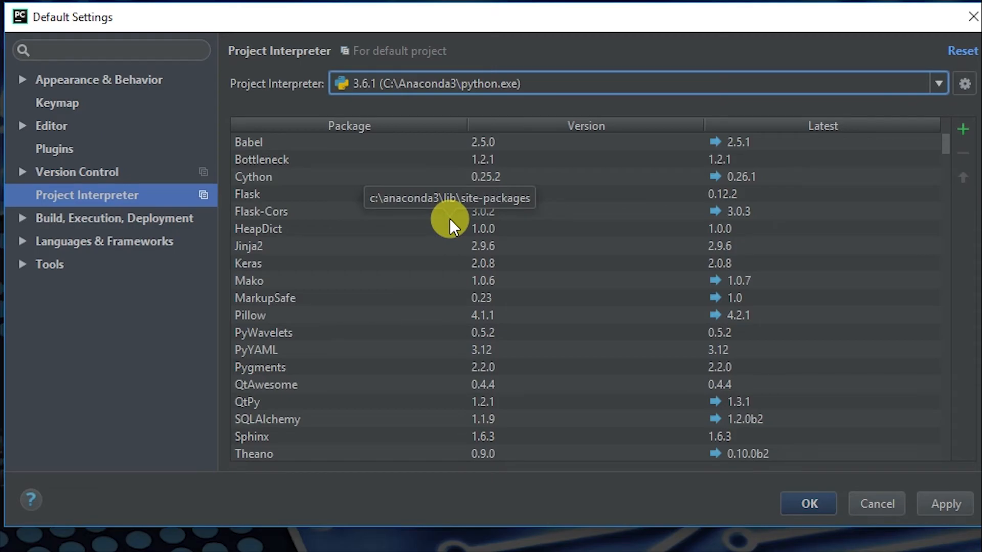
scroll(578, 280, down, 7)
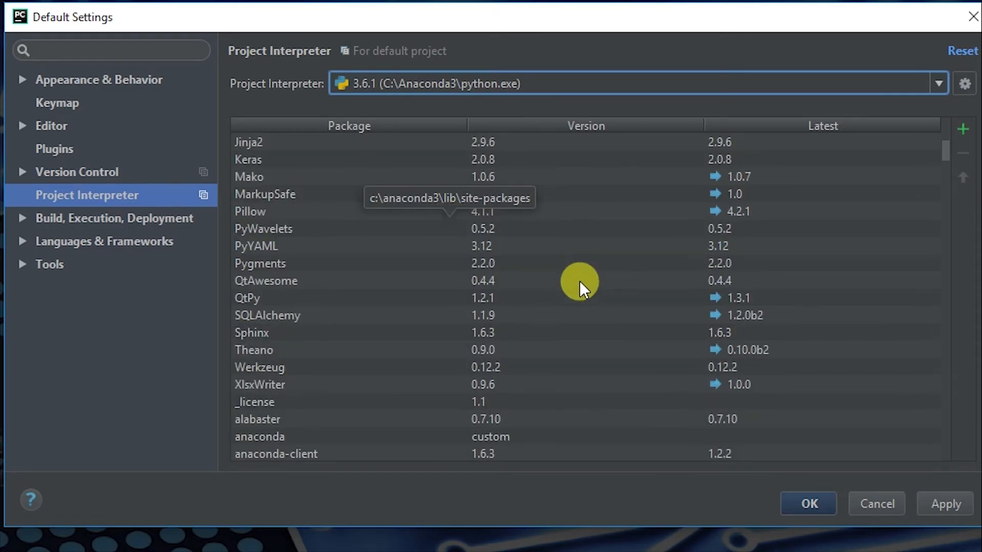
scroll(581, 281, down, 11)
scroll(580, 281, up, 10)
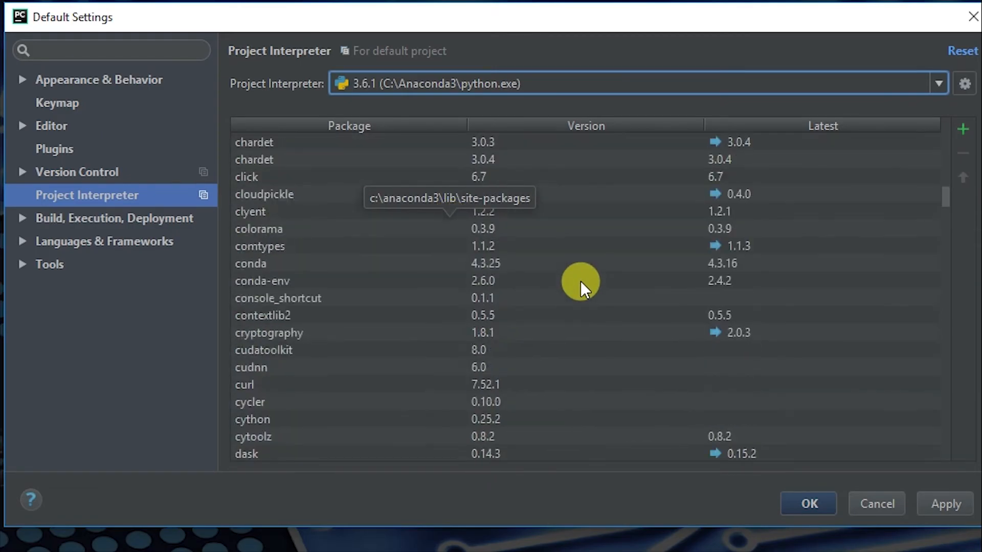
scroll(581, 281, up, 4)
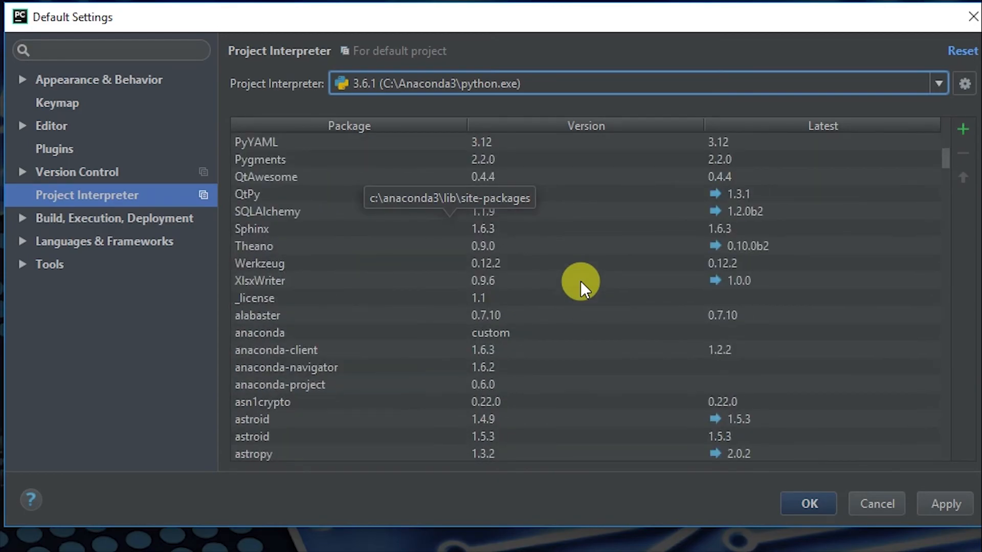